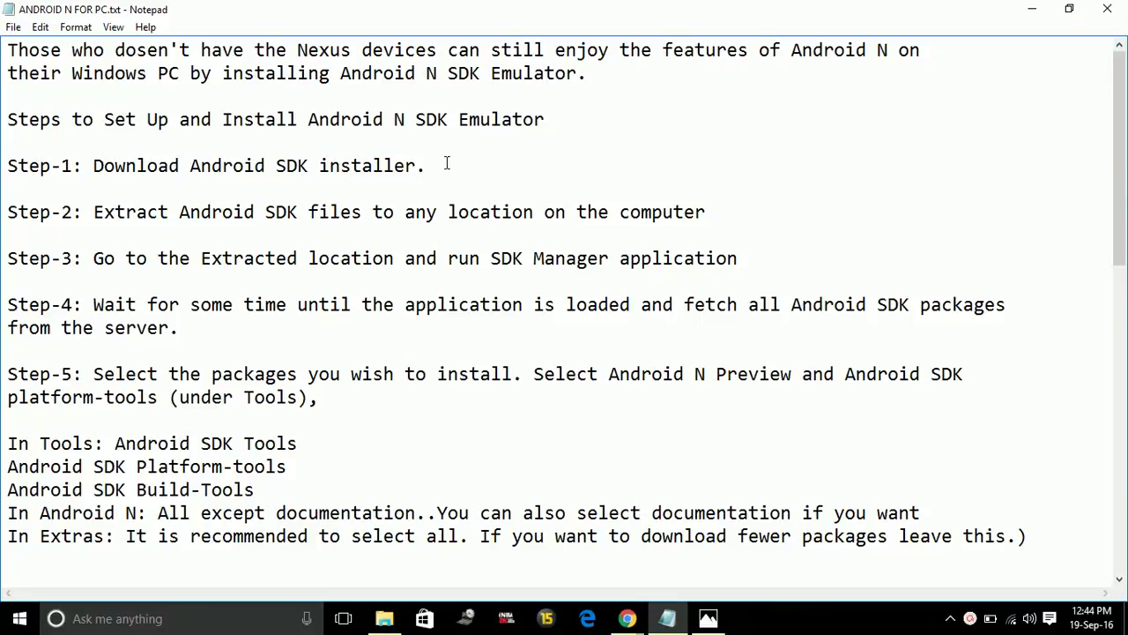
Step: Switch to Chrome and bring up the Android Studio download page at developer.android.com/studio/index.html
click(627, 618)
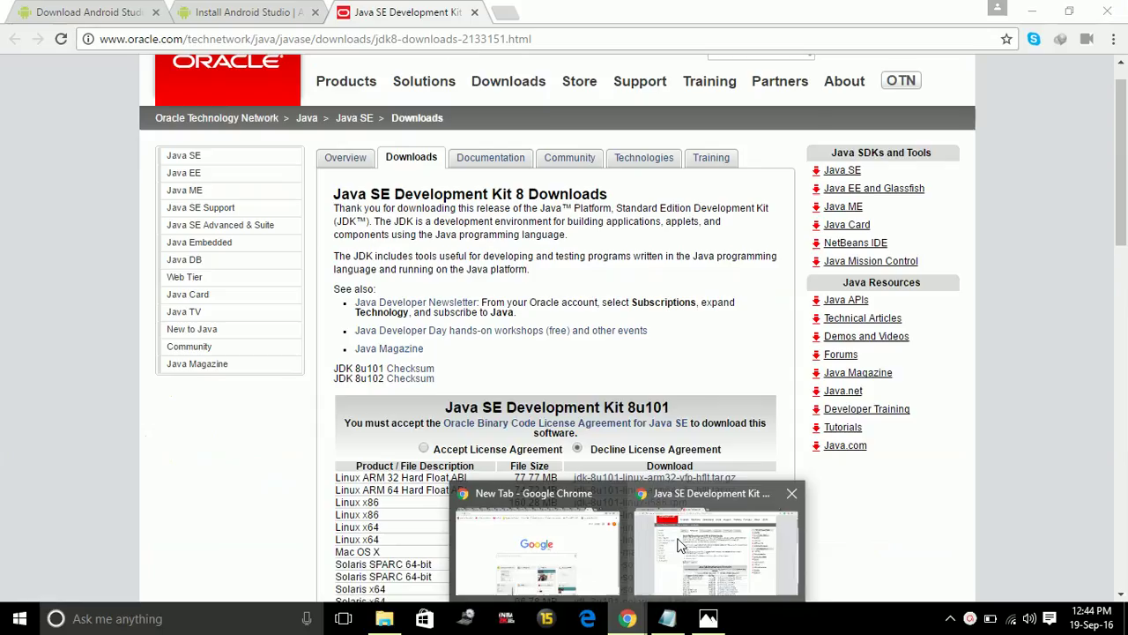
click(678, 541)
click(118, 8)
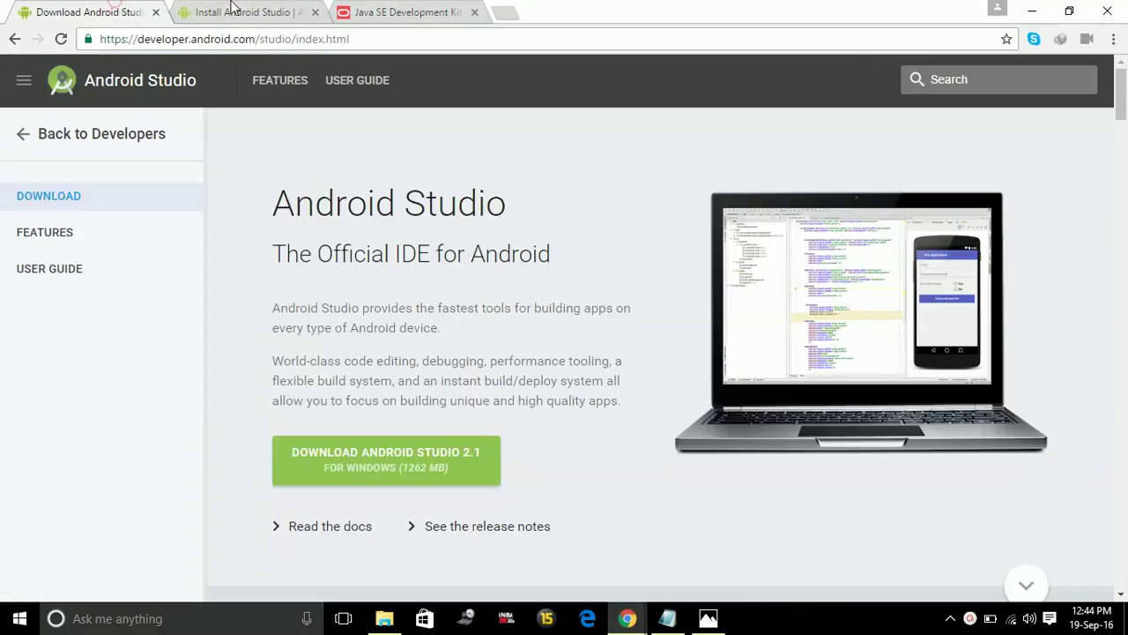
click(240, 11)
click(110, 7)
drag(377, 39, 99, 39)
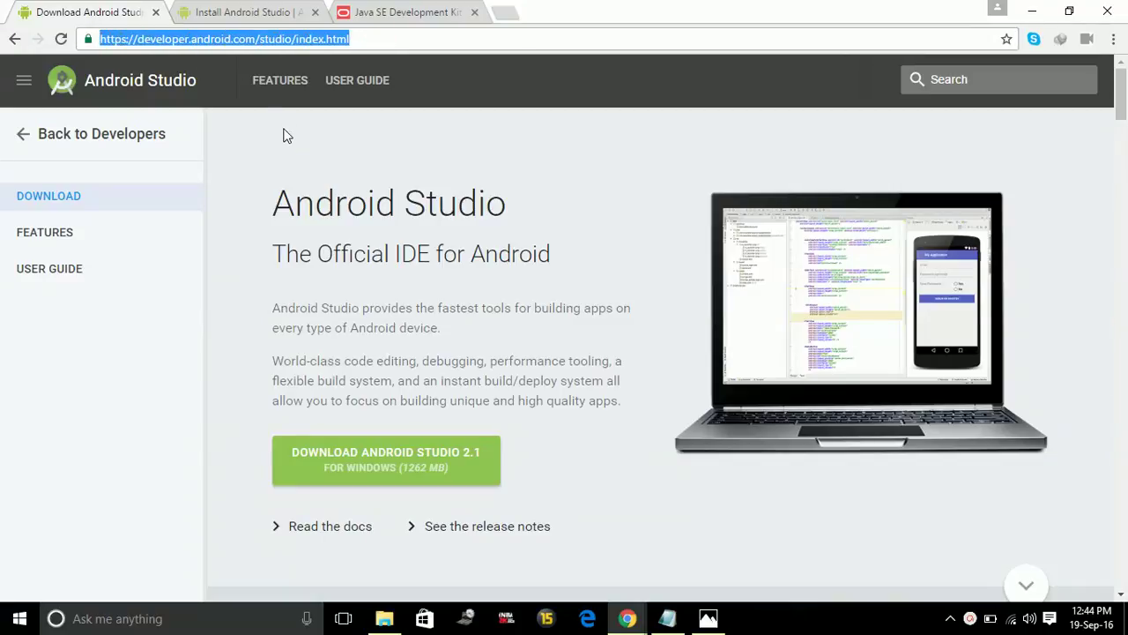
click(238, 139)
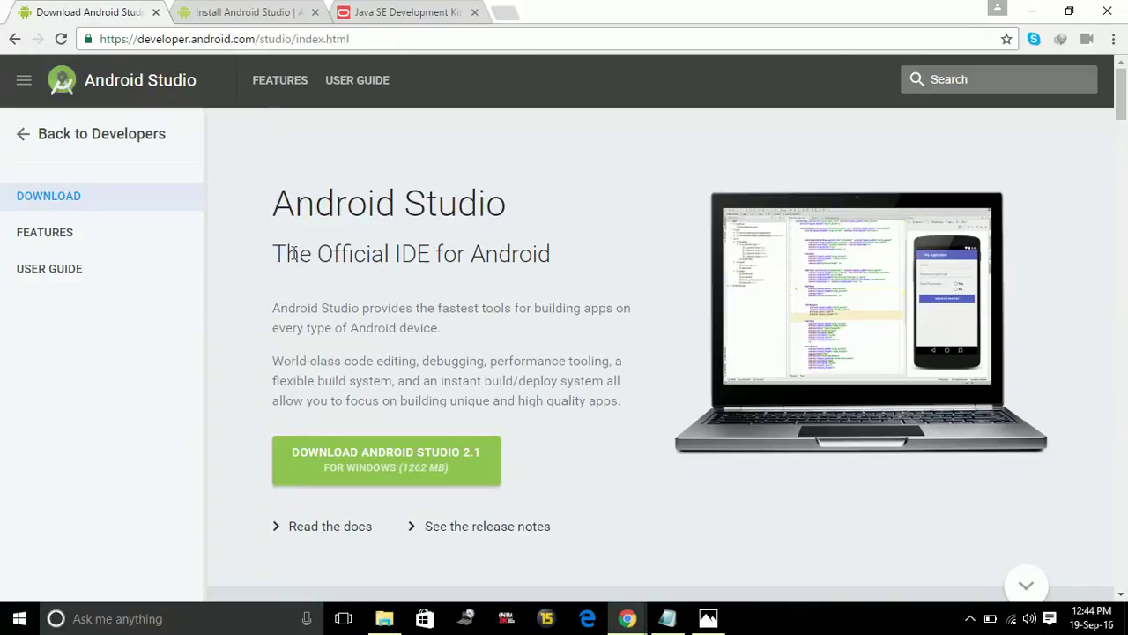
Step: Download the recommended Windows package android-studio-bundle-143.3101438-windows.exe, agreeing to the terms and conditions
scroll(294, 253, down, 2)
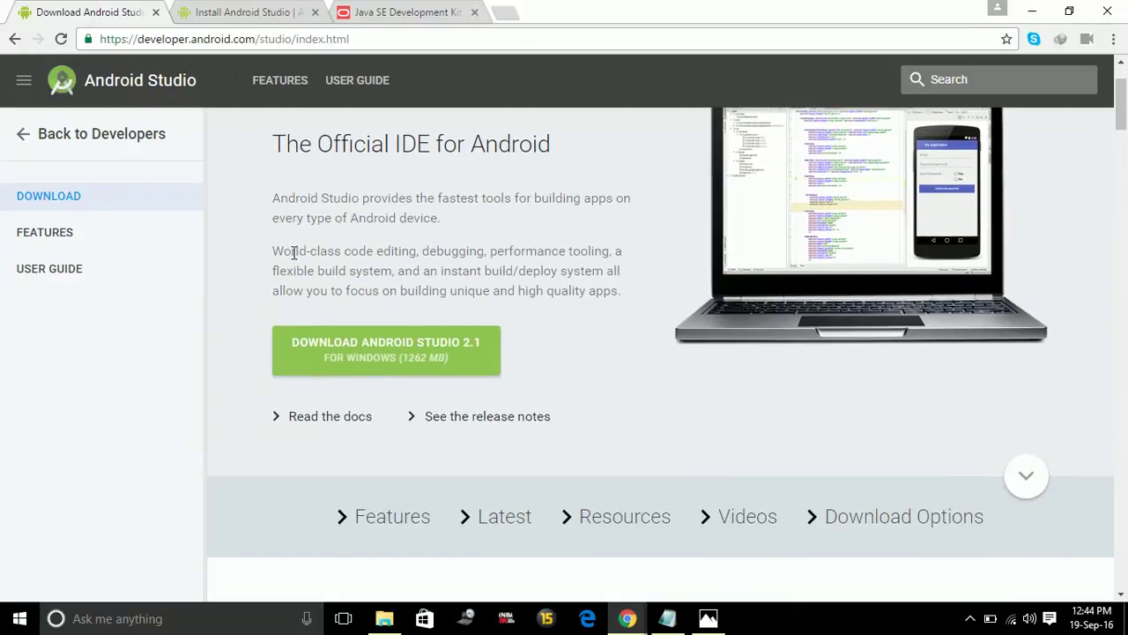
scroll(294, 253, down, 3)
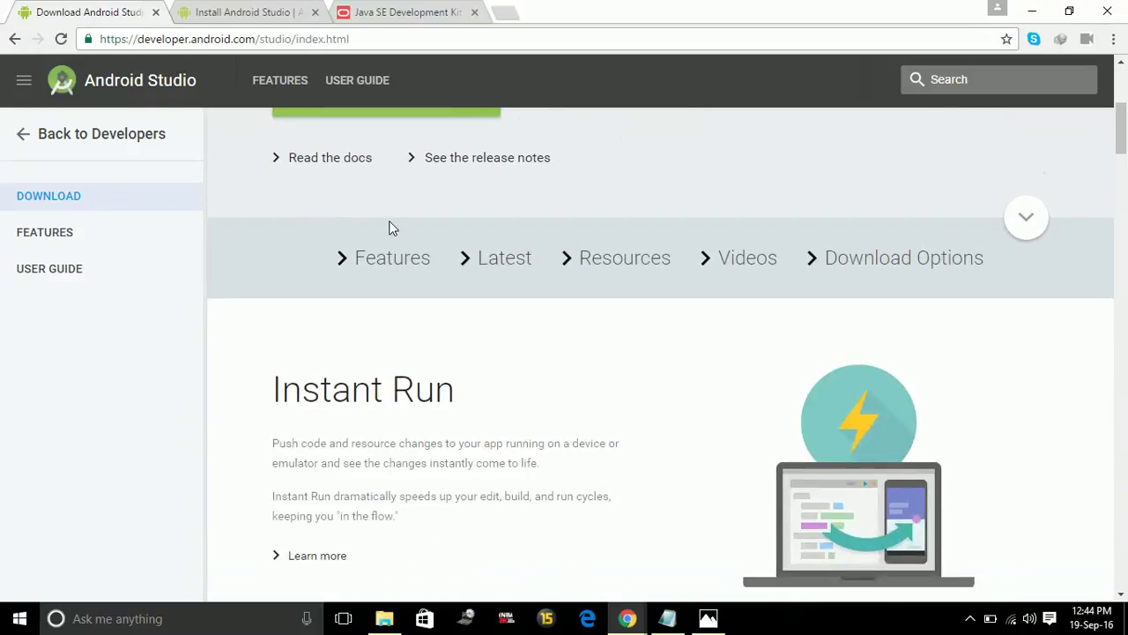
scroll(493, 320, down, 4)
scroll(619, 349, down, 6)
scroll(619, 349, down, 20)
scroll(618, 350, down, 6)
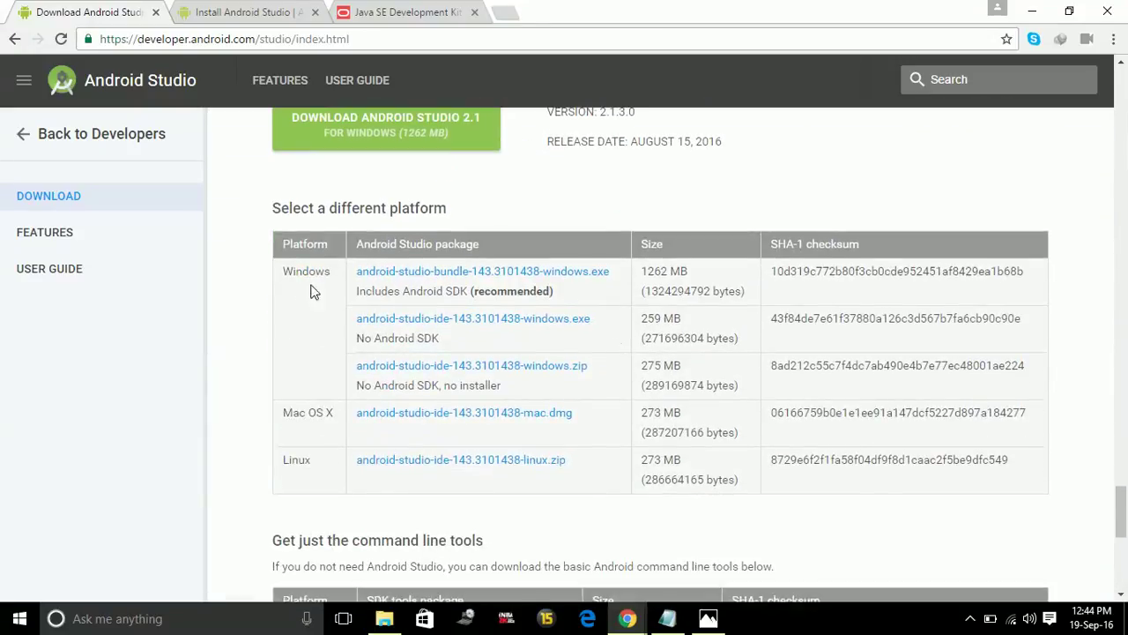
click(377, 277)
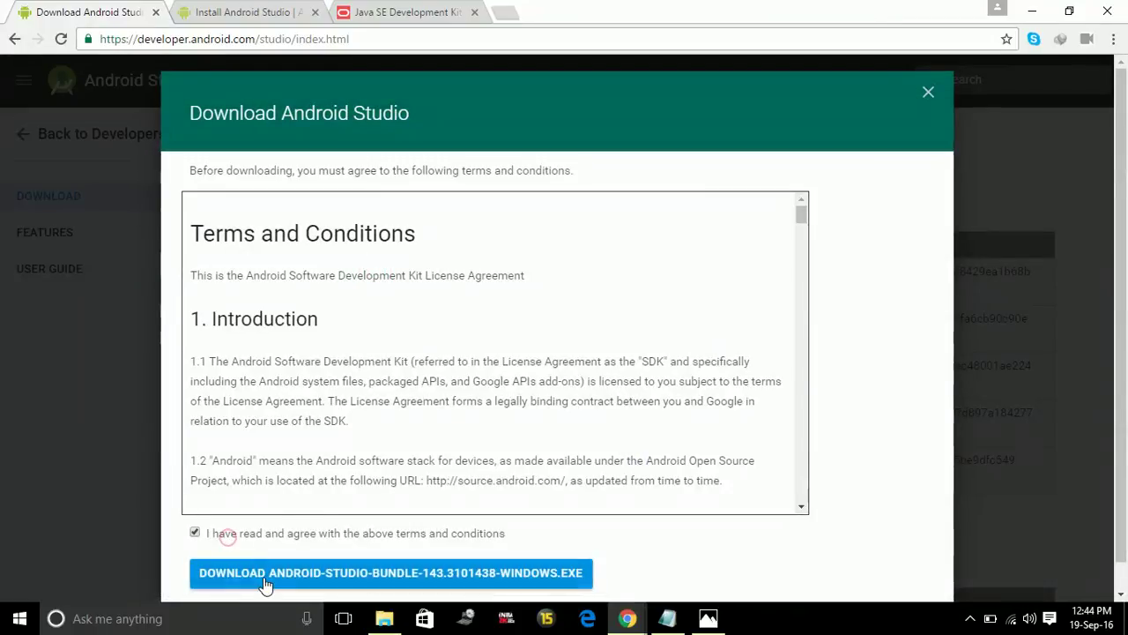
click(264, 575)
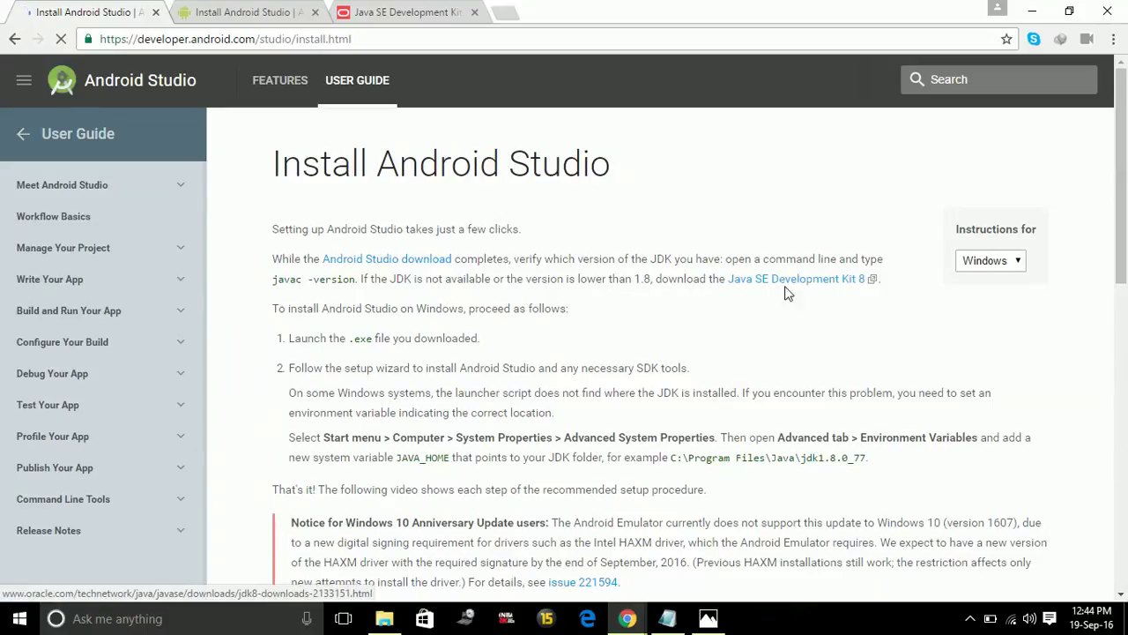
Step: Accept the license agreement for Java SE Development Kit 8u101 on the Oracle page and download jdk-8u101-windows-x64.exe
click(772, 288)
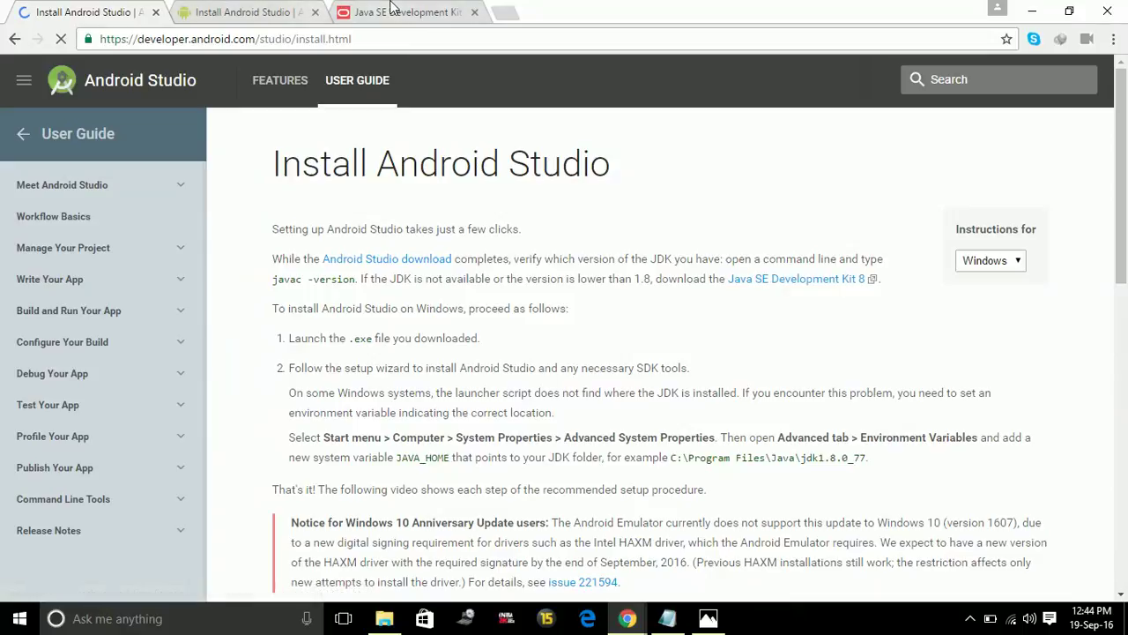
scroll(404, 228, up, 1)
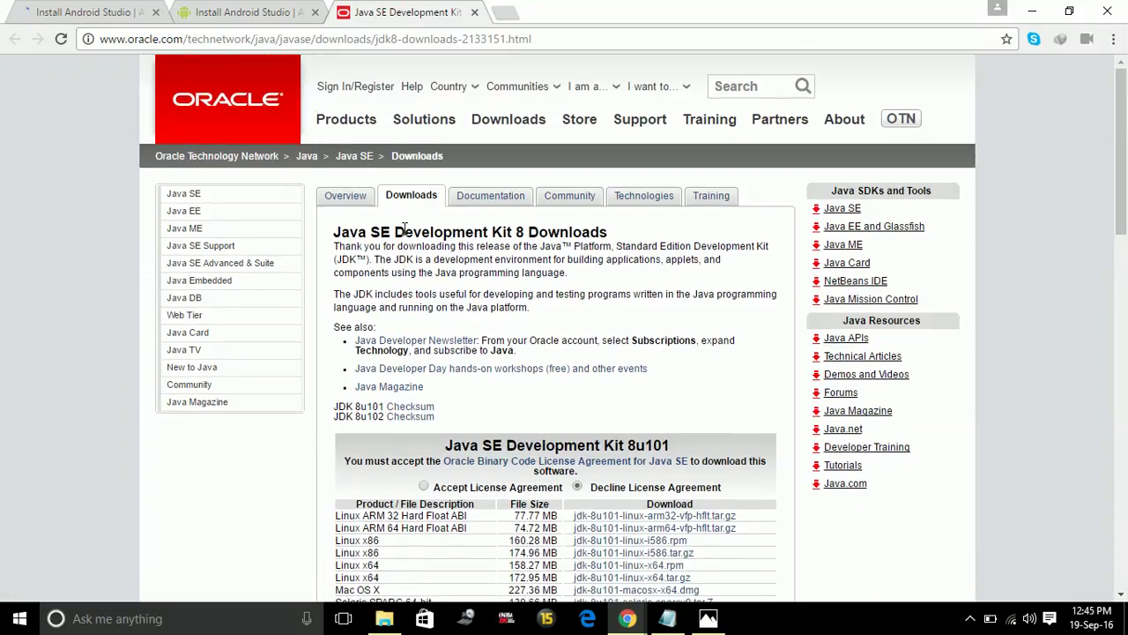
scroll(441, 264, down, 1)
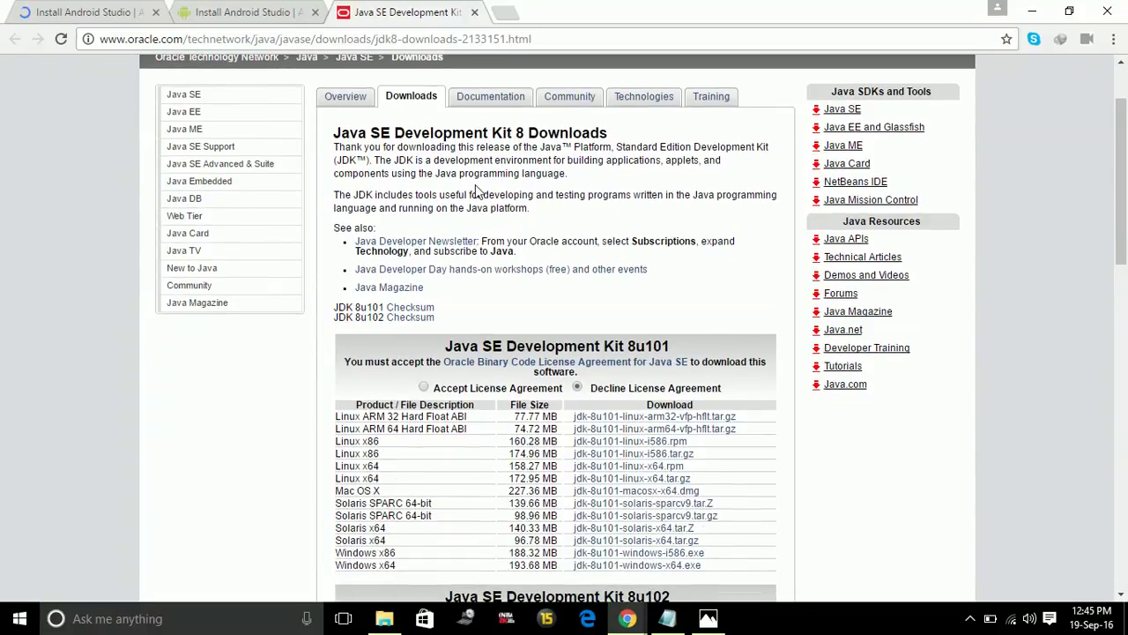
click(424, 387)
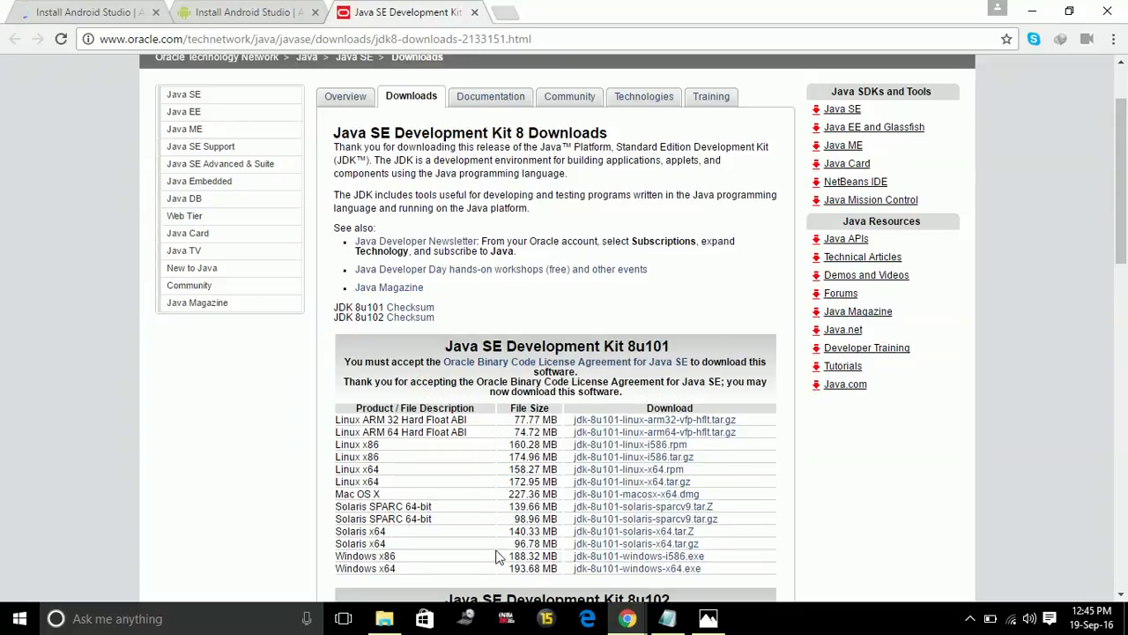
click(612, 569)
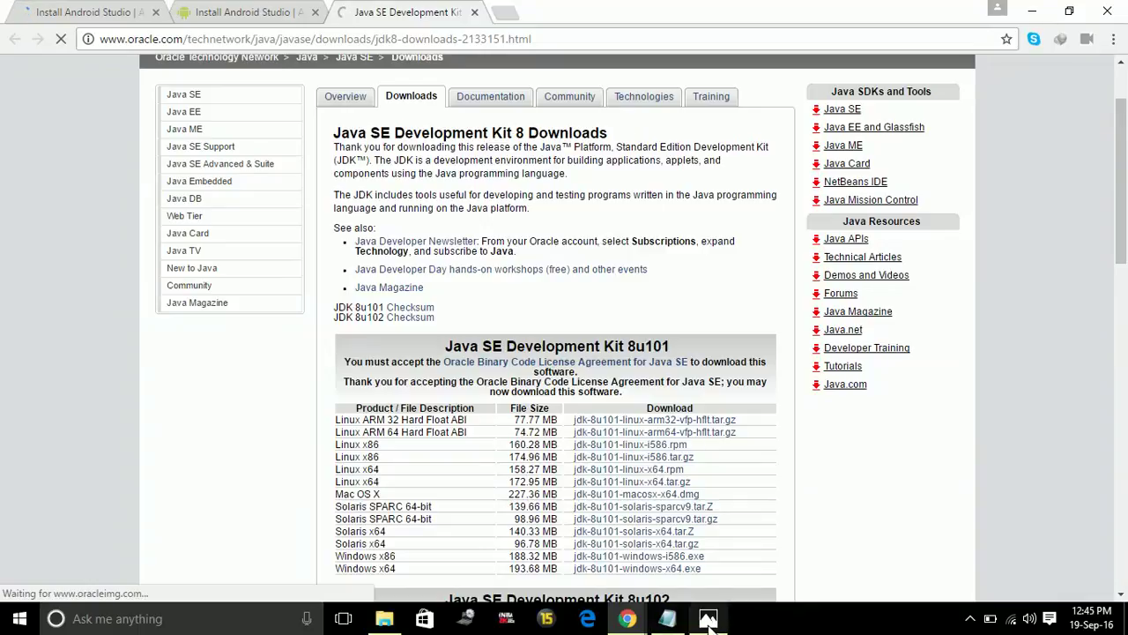
Step: Switch to the Notepad guide and read Step-2 and Step-3 on extracting the SDK files and running SDK Manager
click(668, 618)
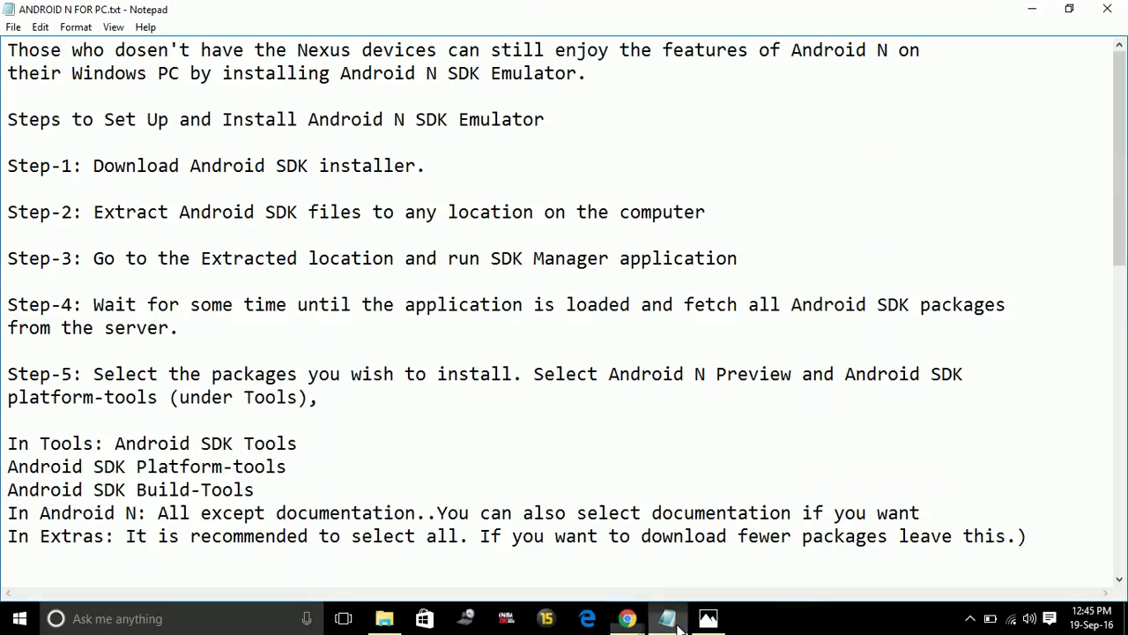
click(5, 212)
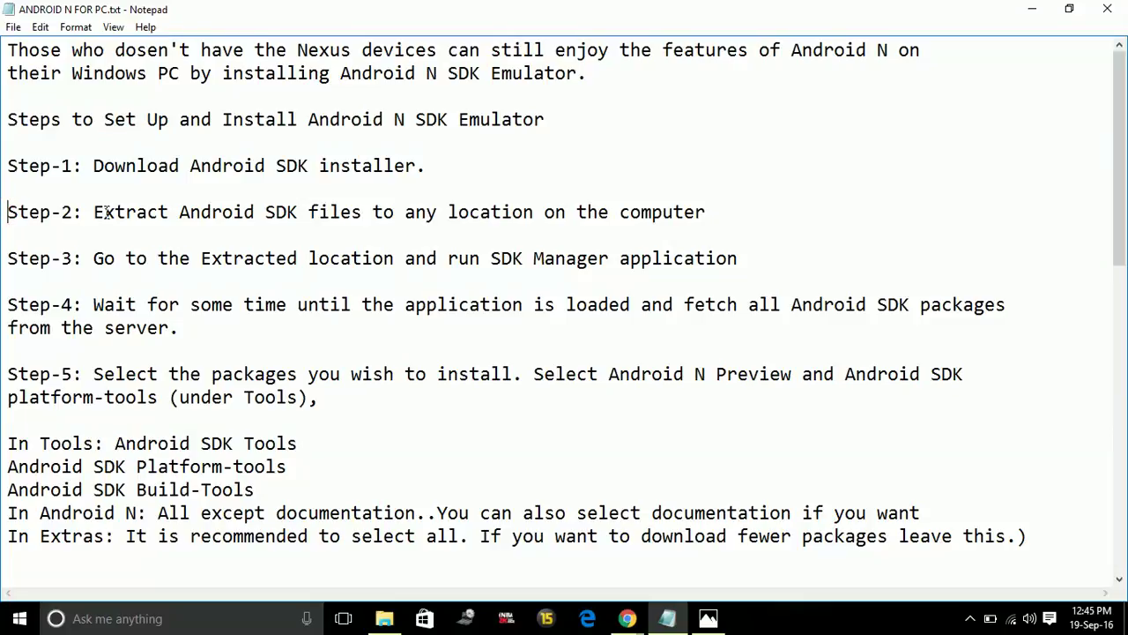
drag(107, 212, 703, 215)
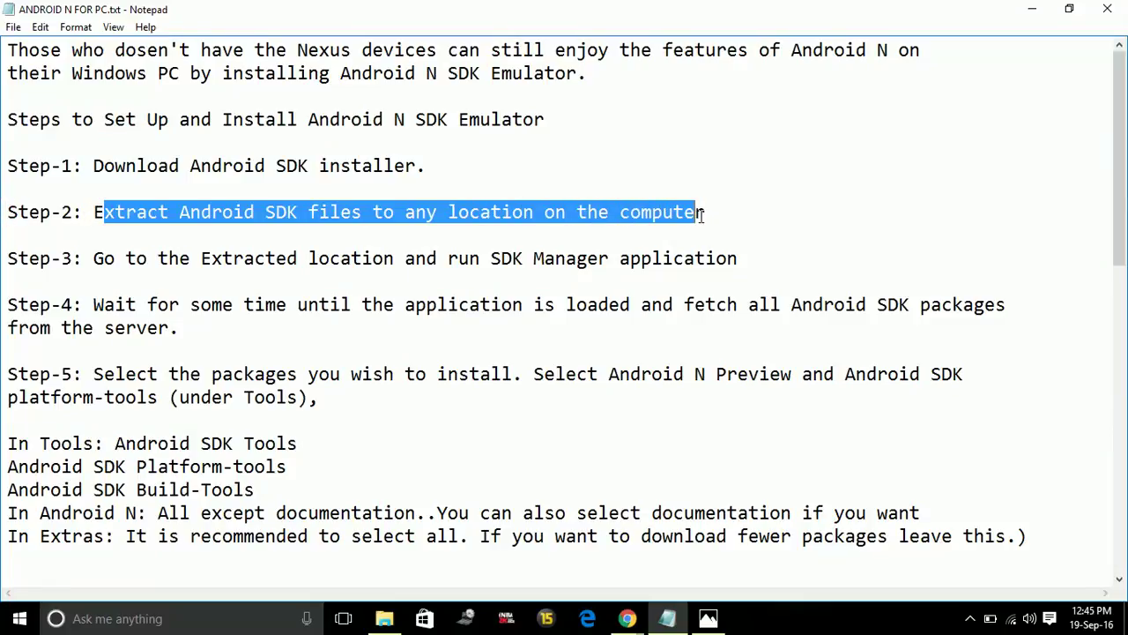
click(626, 258)
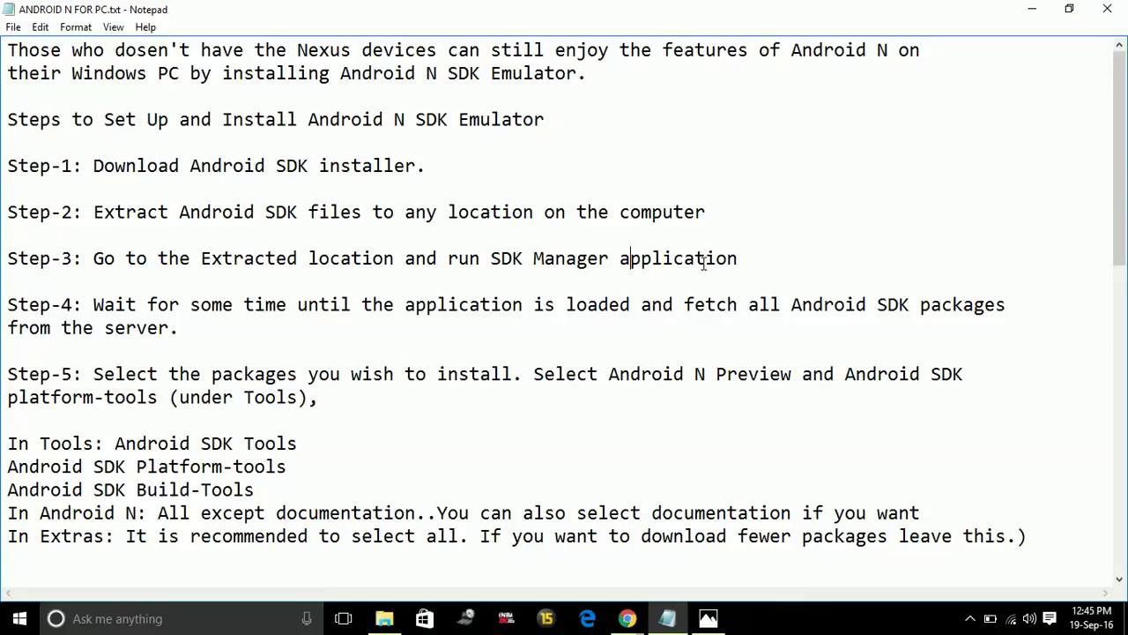
click(752, 255)
Step: Switch to Photos and examine the two screenshots of the package selection in Android SDK Manager
click(708, 618)
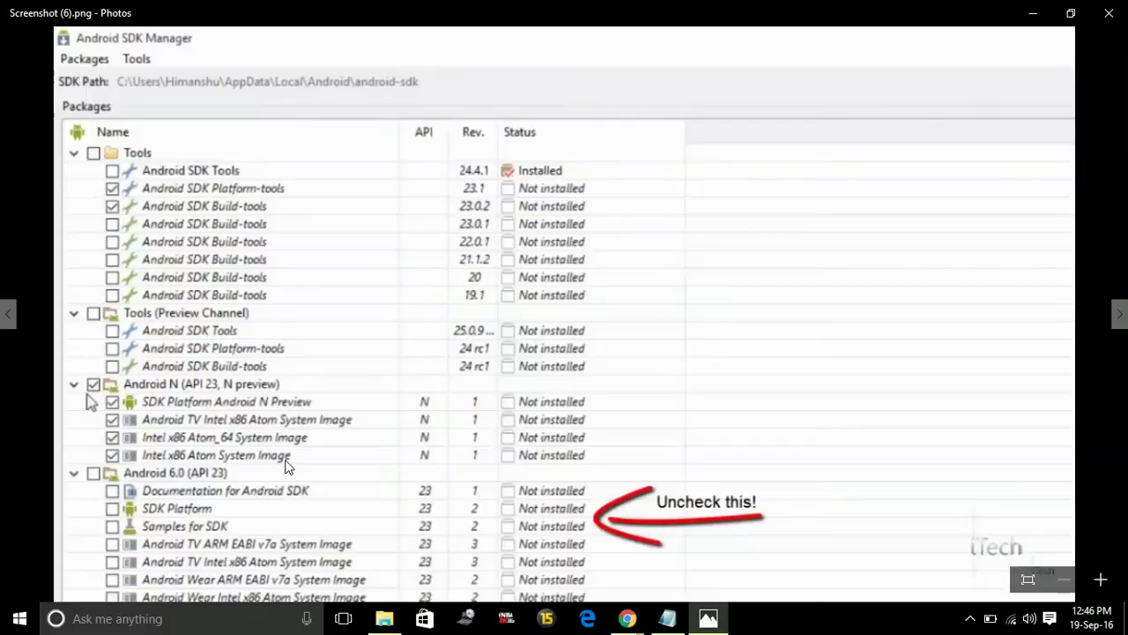
key(Right)
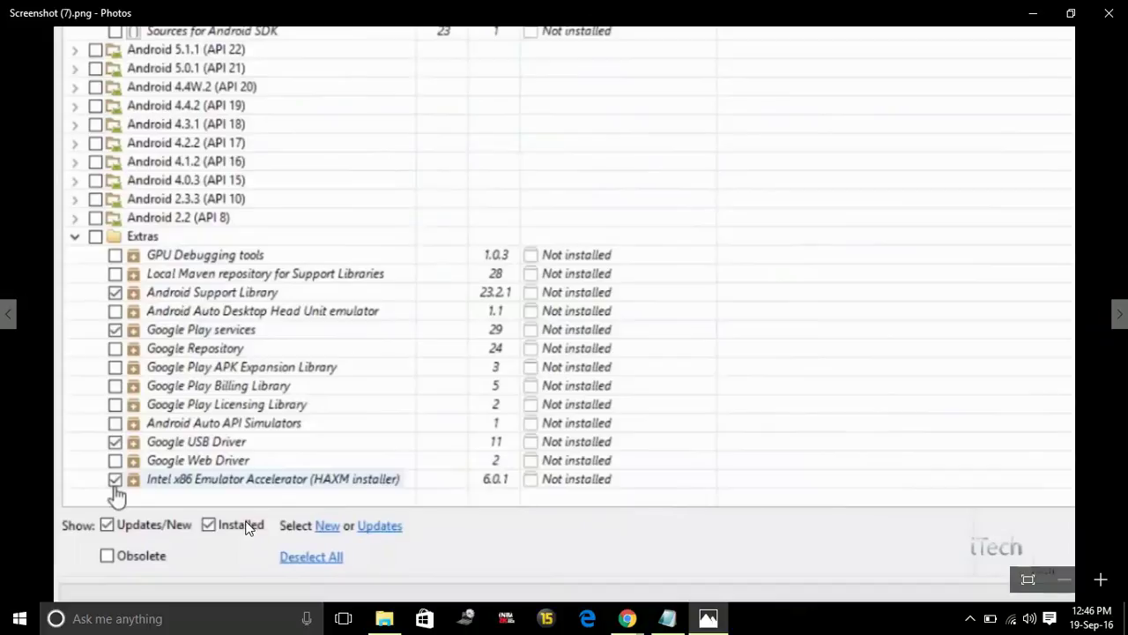
Step: Return to the Notepad guide and read from Step-5 through Step-7 to the Android Emulator setup heading
click(667, 620)
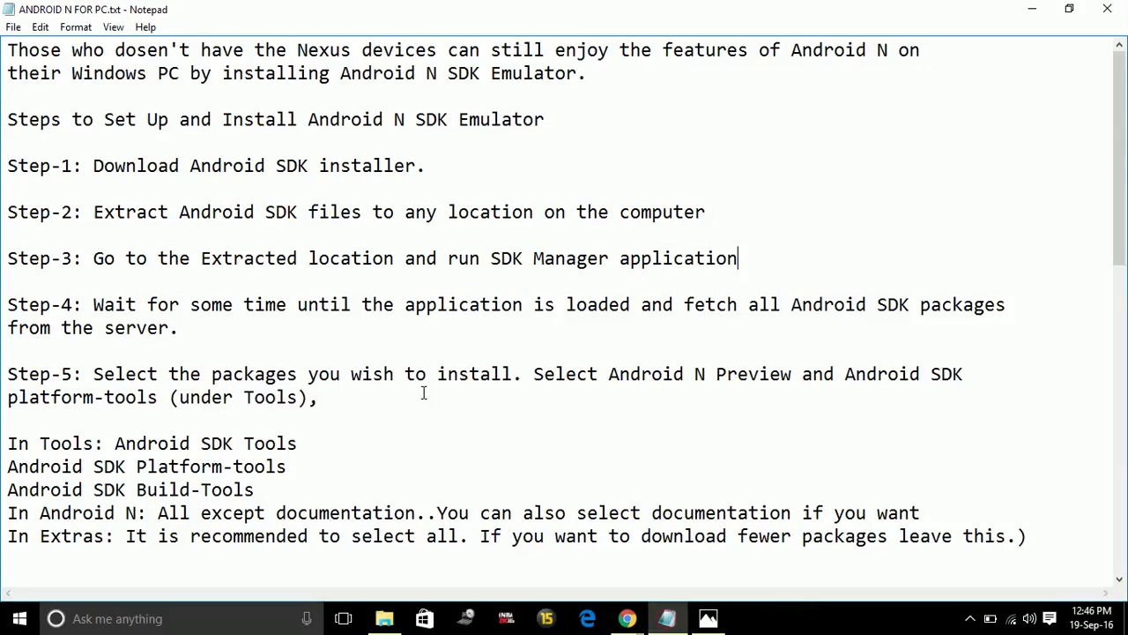
click(288, 379)
key(Down)
key(Down)
key(Down)
key(Down)
key(Down)
key(Down)
key(Down)
key(Down)
key(Down)
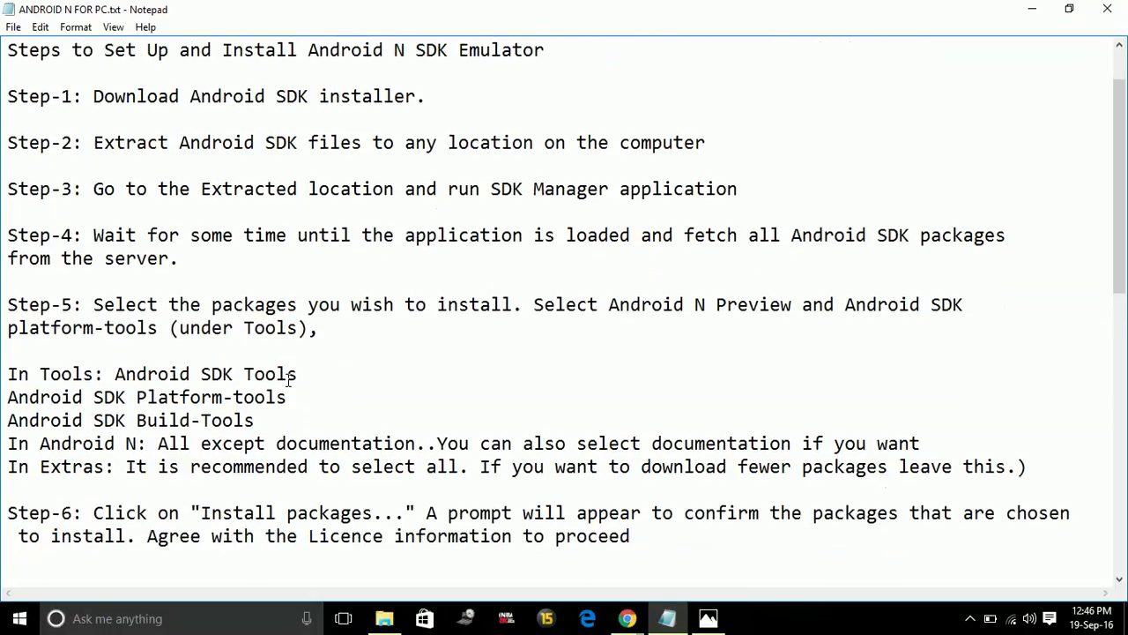
click(632, 534)
text(Step-7: Click on Install button and wait until all packages download and install)
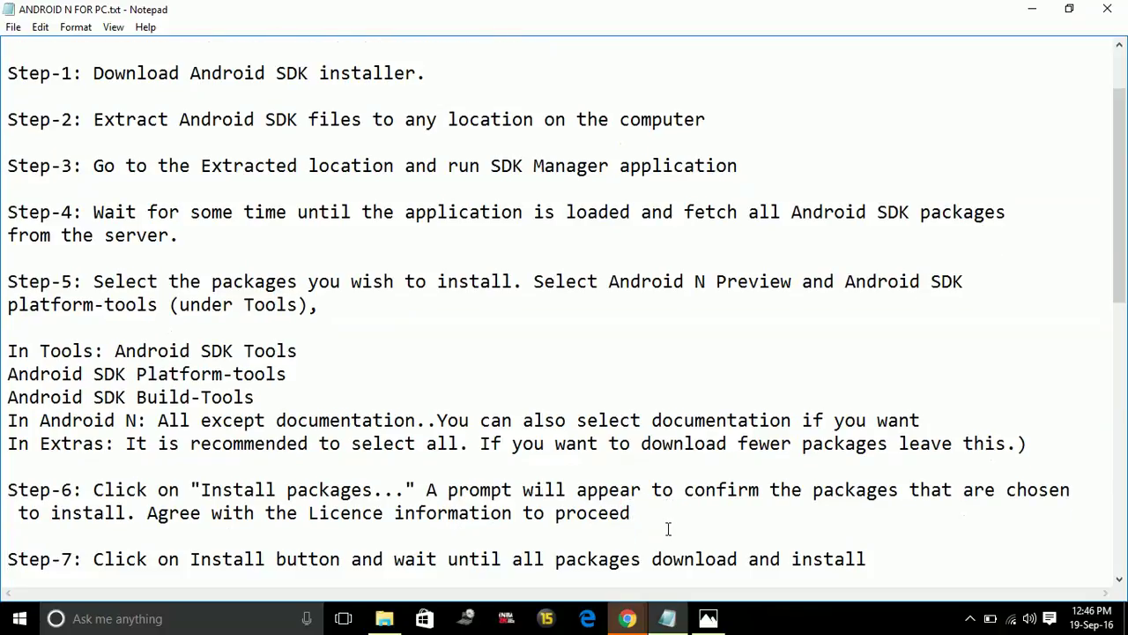
key(Return)
key(Return)
text(Once everything is installed, set up the Android Emulator to get Android N on the computer.)
key(Return)
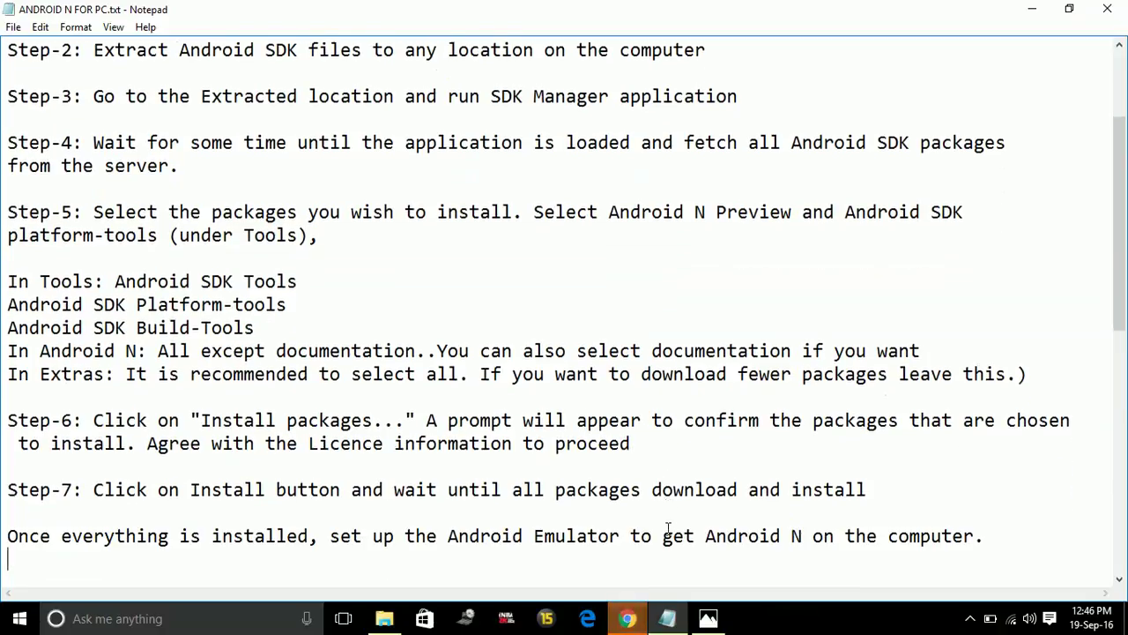
key(Return)
text(Steps to Set Up Android Emulator for Android N)
key(Return)
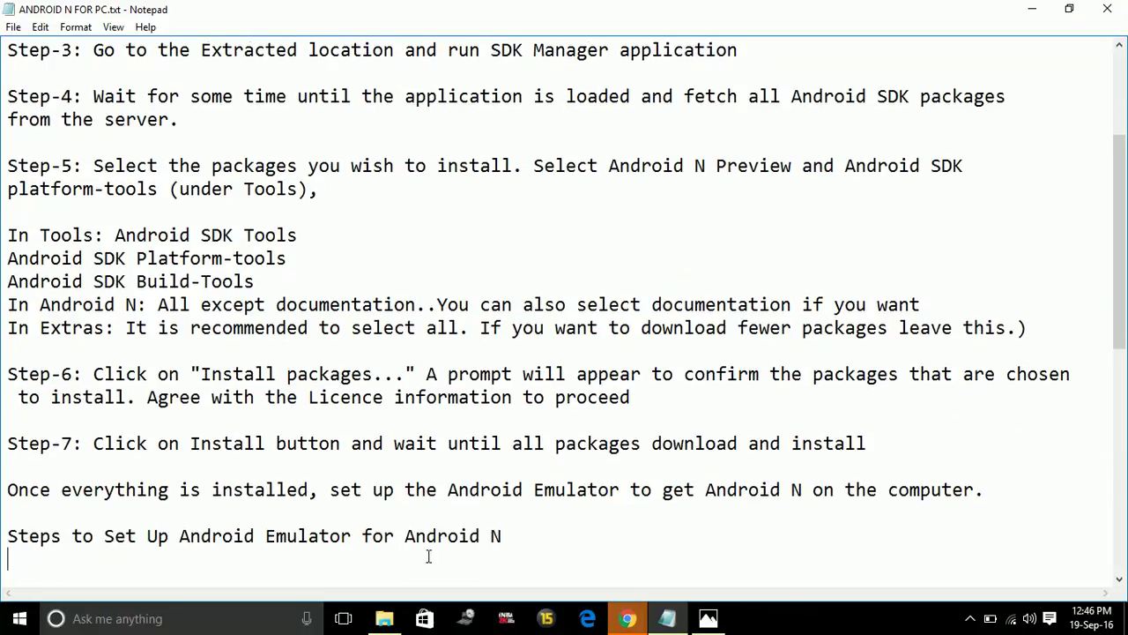
Step: Read the emulator setup Step-1 in the guide, including the values for the new AVD
click(318, 499)
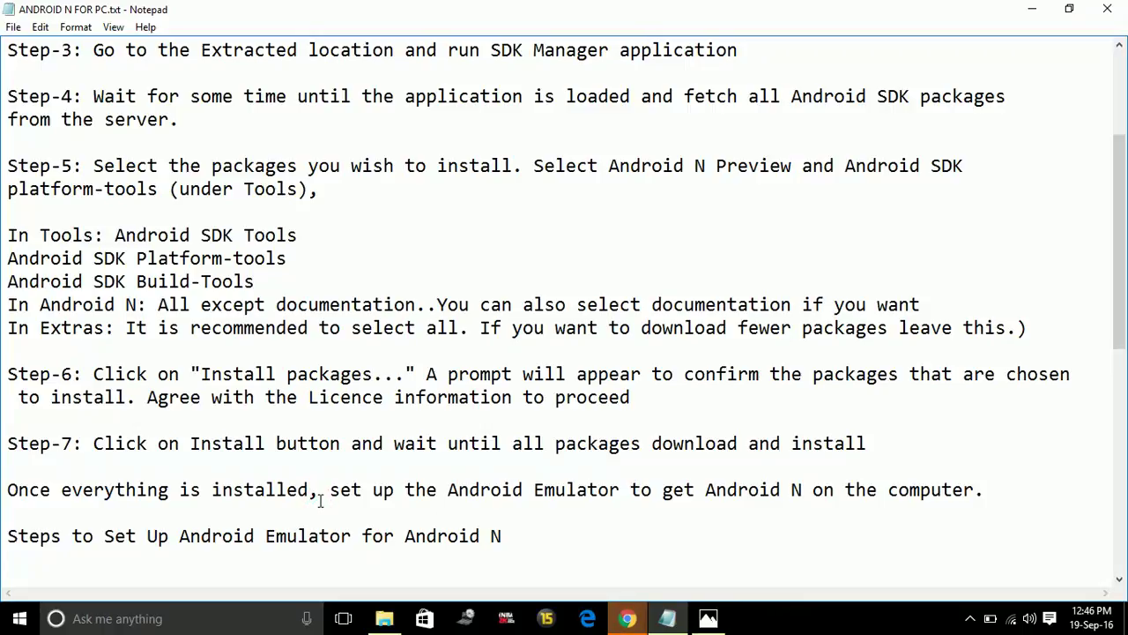
click(320, 501)
key(Down)
key(Down)
key(Down)
key(Down)
key(Down)
key(Down)
key(Down)
key(Down)
key(Down)
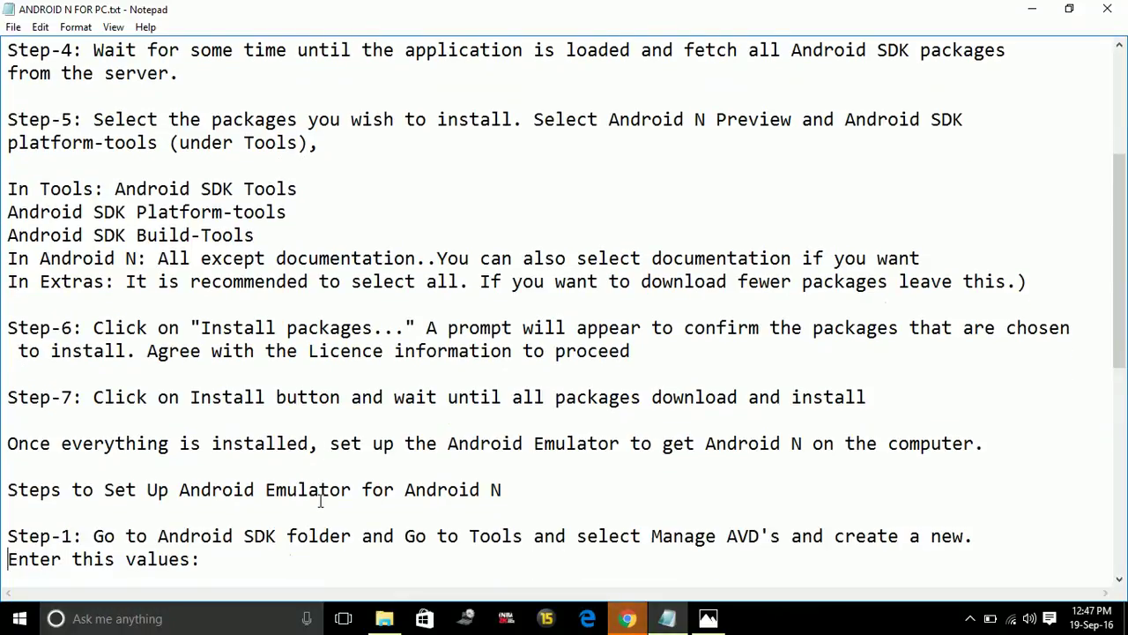
key(Down)
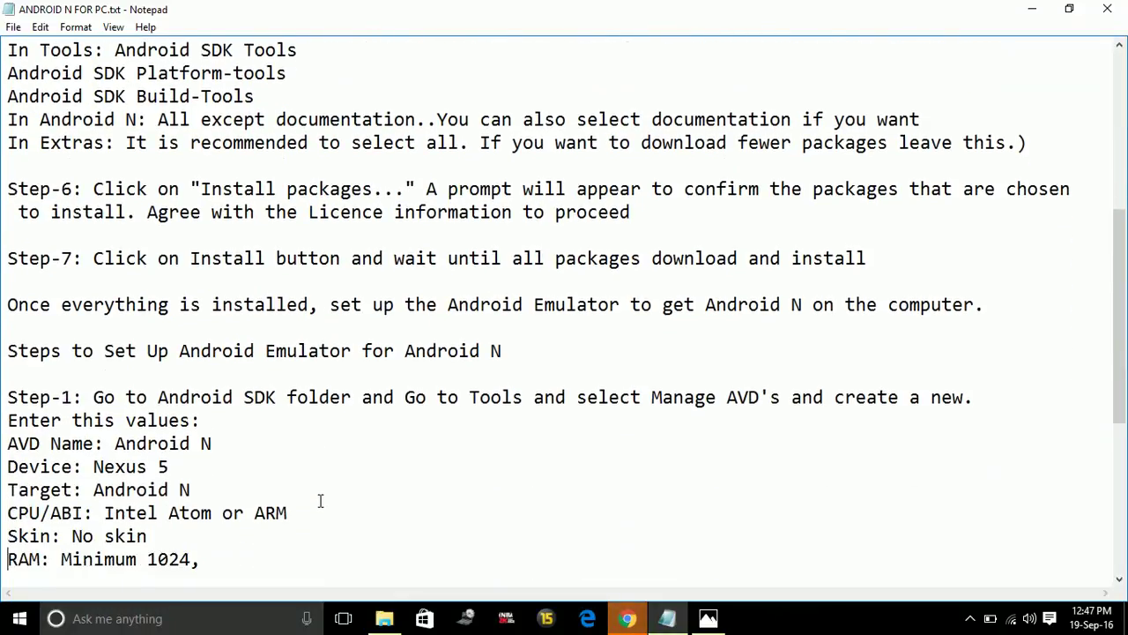
key(Down)
key(Down)
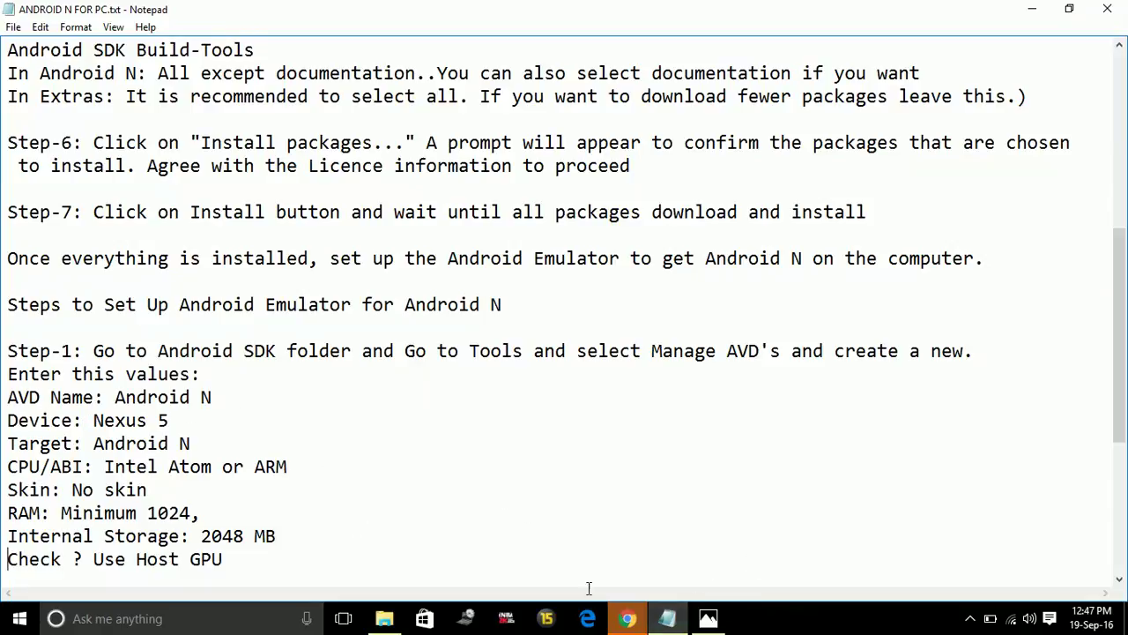
Step: Switch to Photos and go through the screenshots of creating the AVD and booting the emulator
click(708, 618)
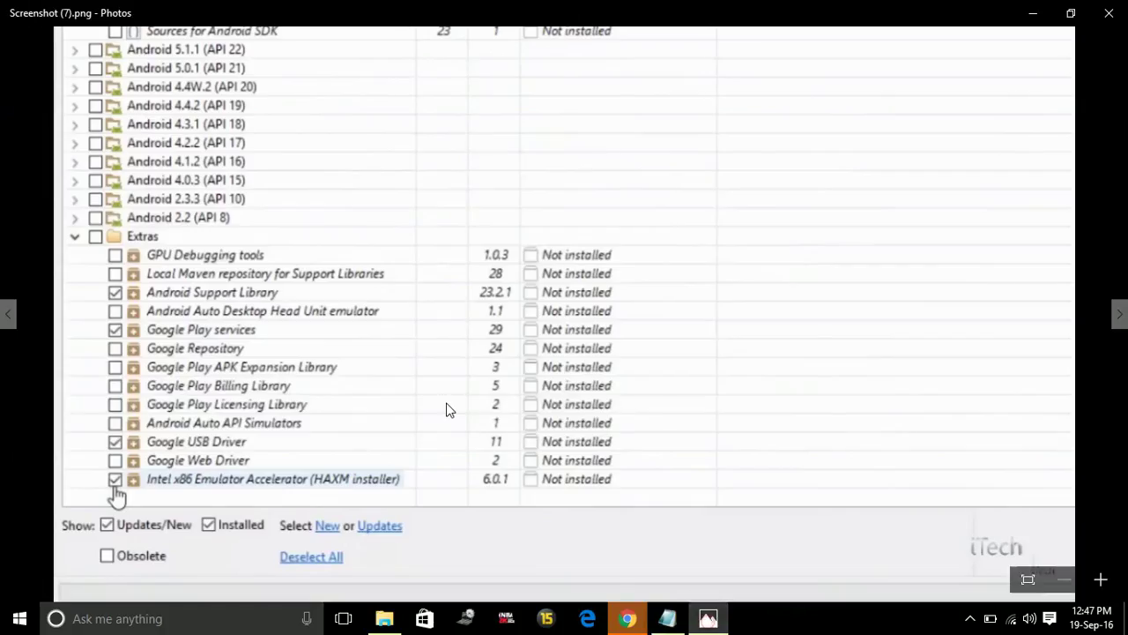
key(Right)
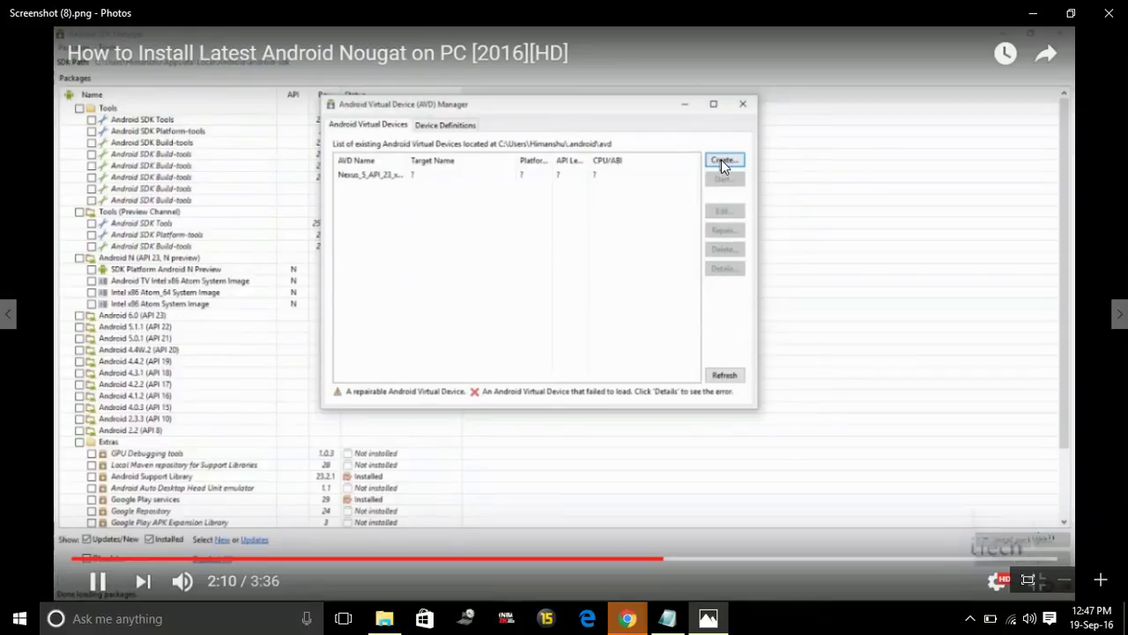
key(Right)
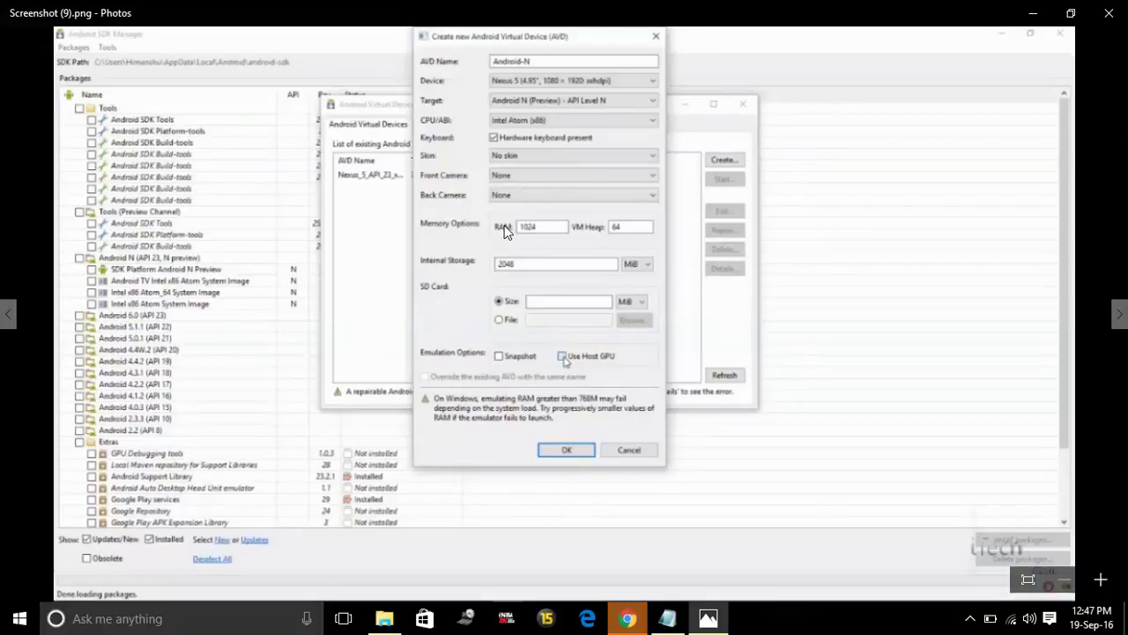
key(Right)
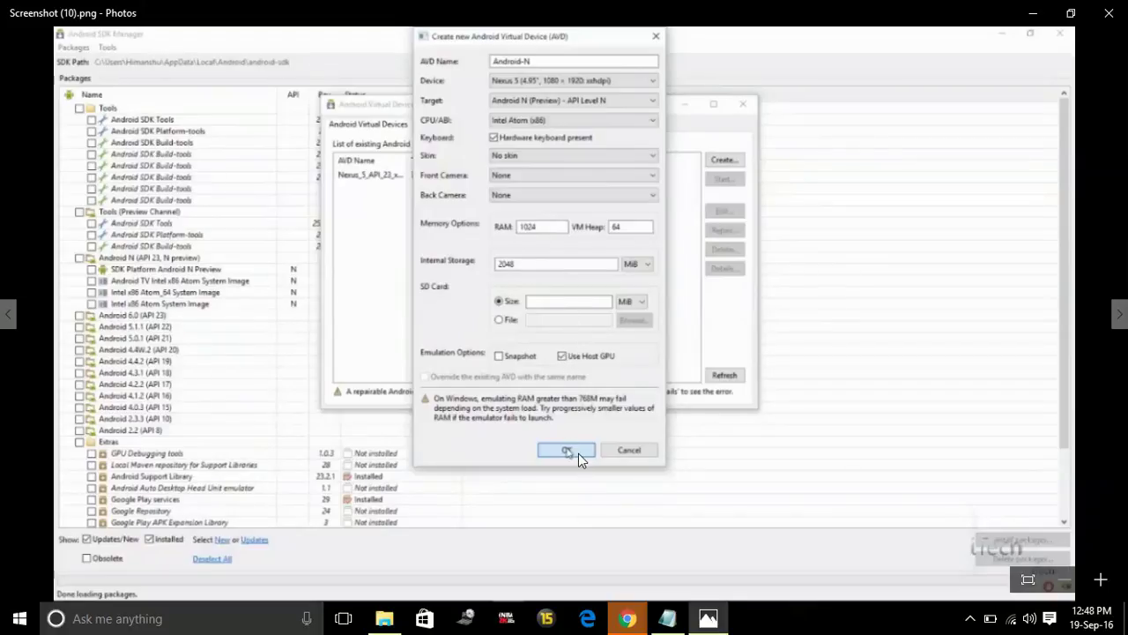
key(Right)
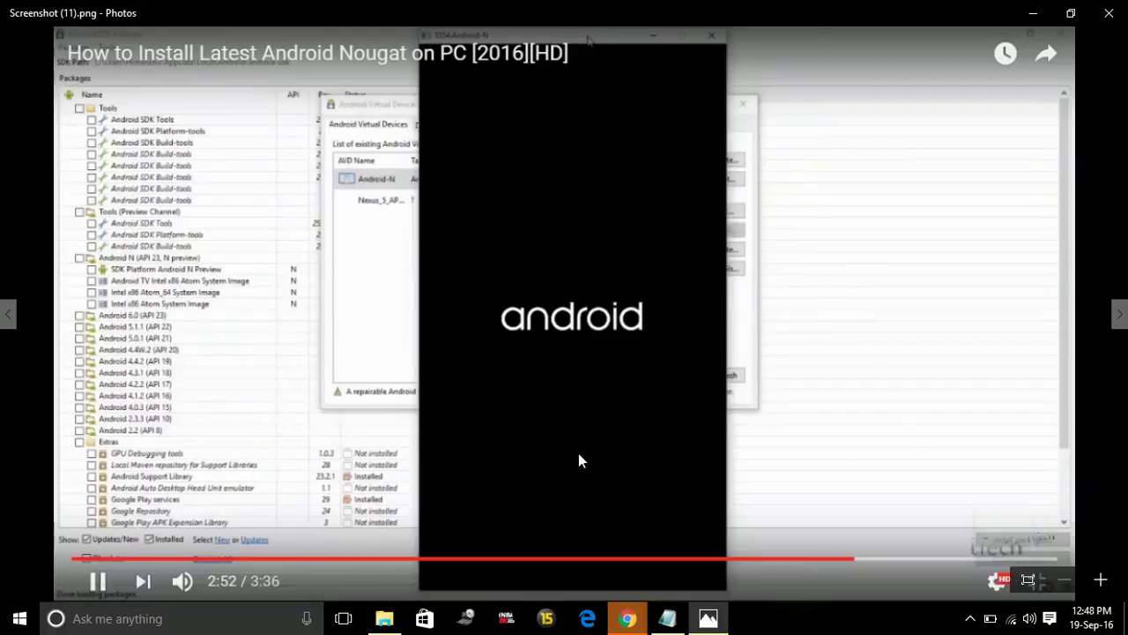
Step: Return to the Notepad guide and read emulator setup Step-2 to Step-4 on creating and launching the virtual device
click(654, 625)
key(Down)
key(Down)
key(Down)
key(Down)
key(Down)
key(Down)
key(Down)
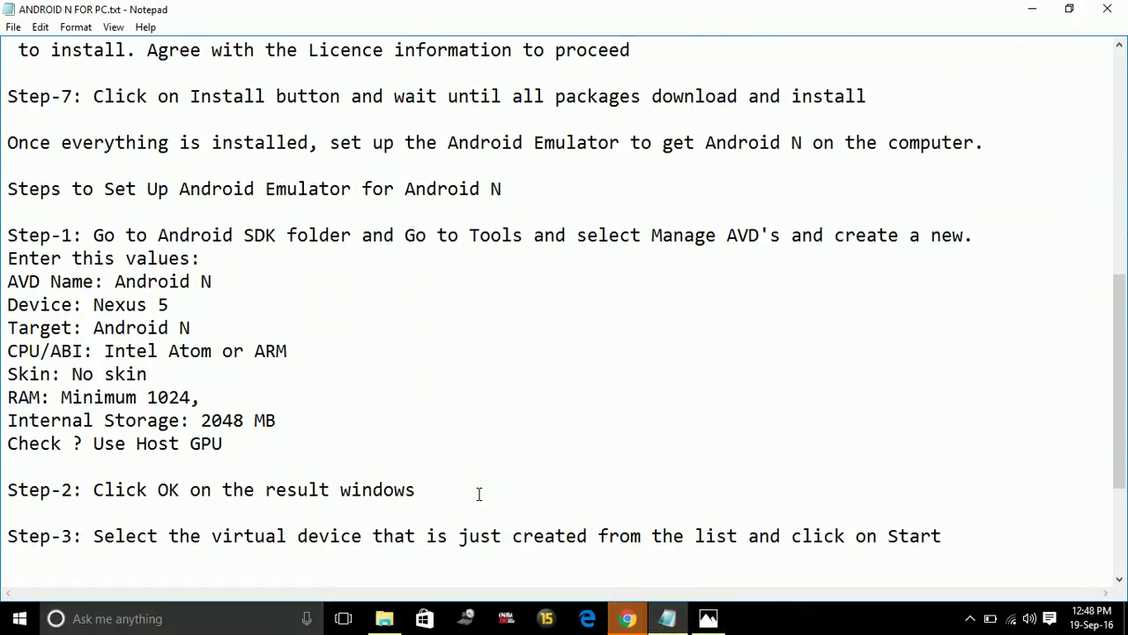
click(93, 536)
click(637, 539)
key(Down)
key(Down)
key(Down)
key(Down)
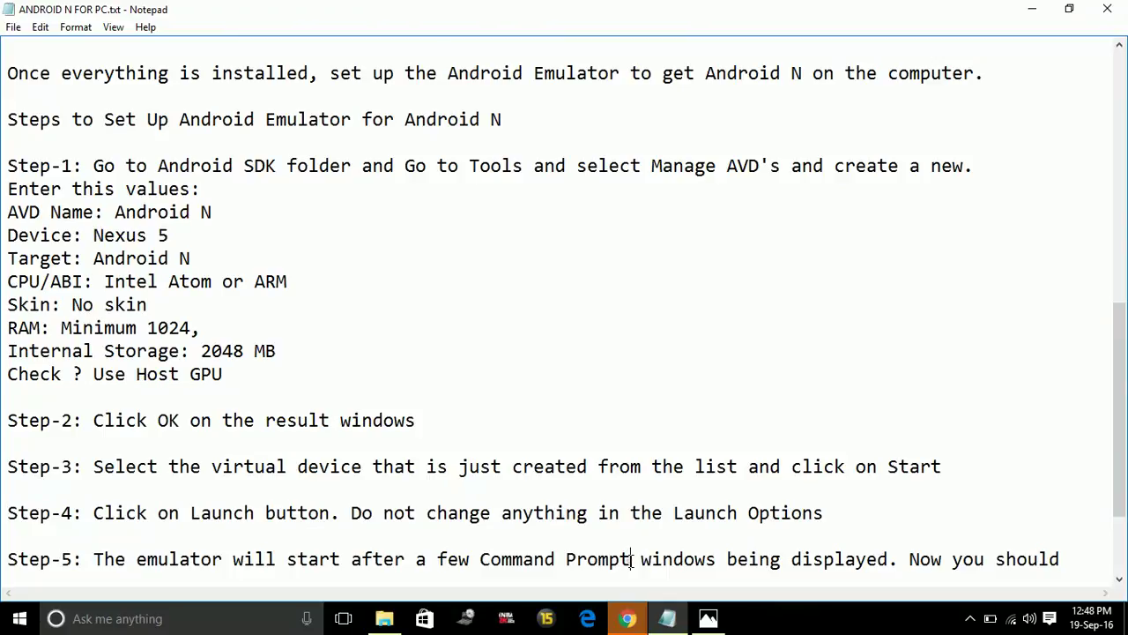
Step: Read emulator setup Step-5 and the closing note at the end of the guide
click(631, 559)
key(Down)
key(Down)
key(Down)
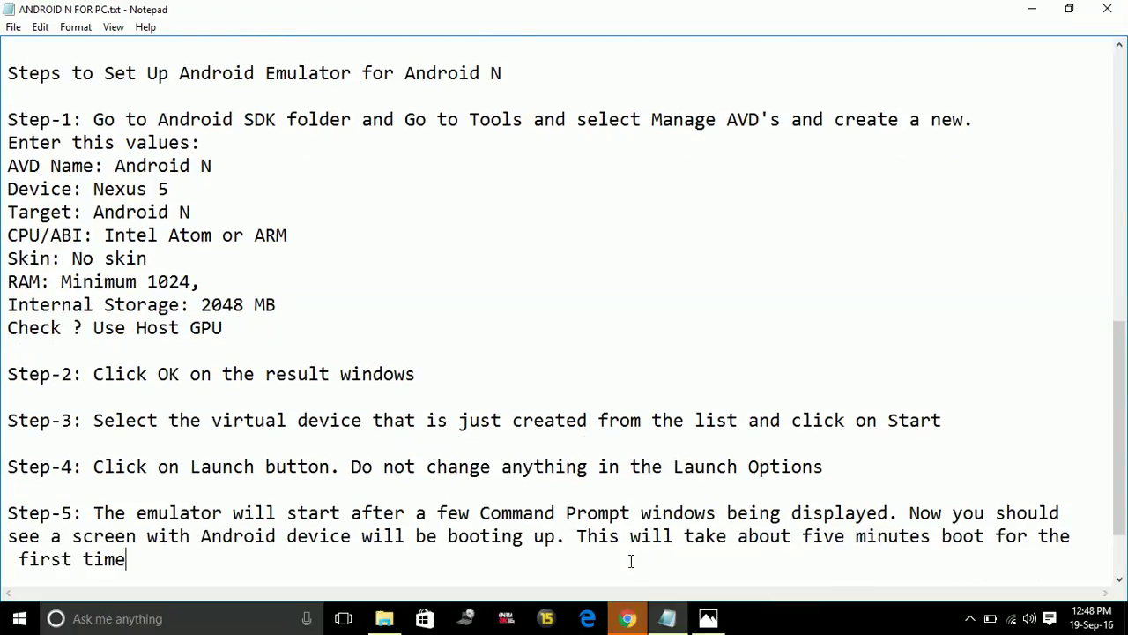
key(ctrl+v)
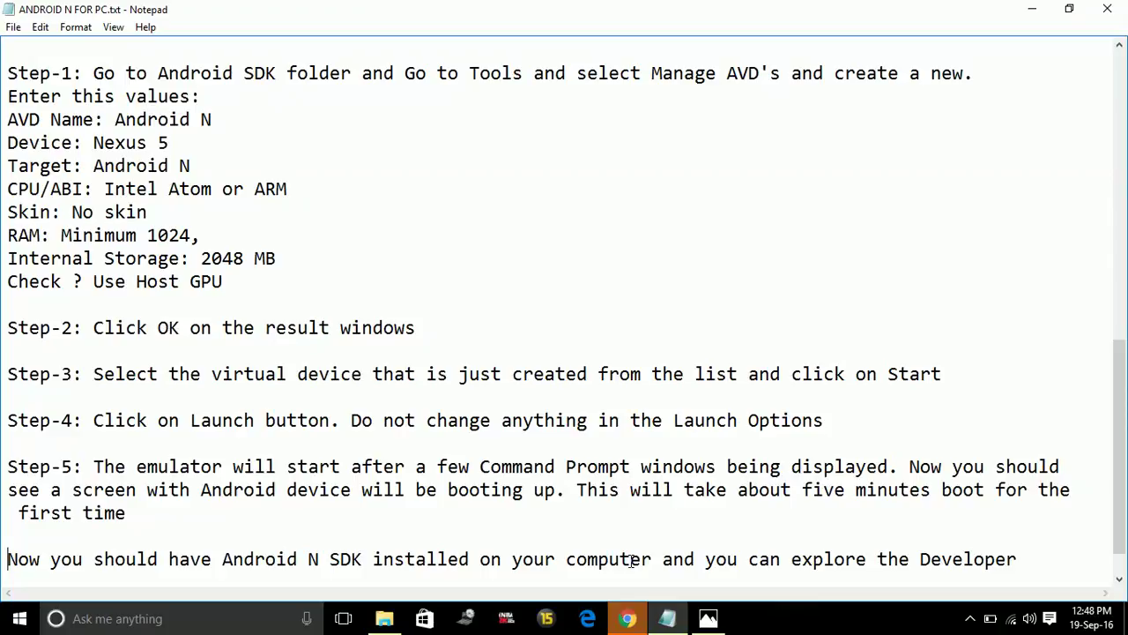
key(Down)
key(Down)
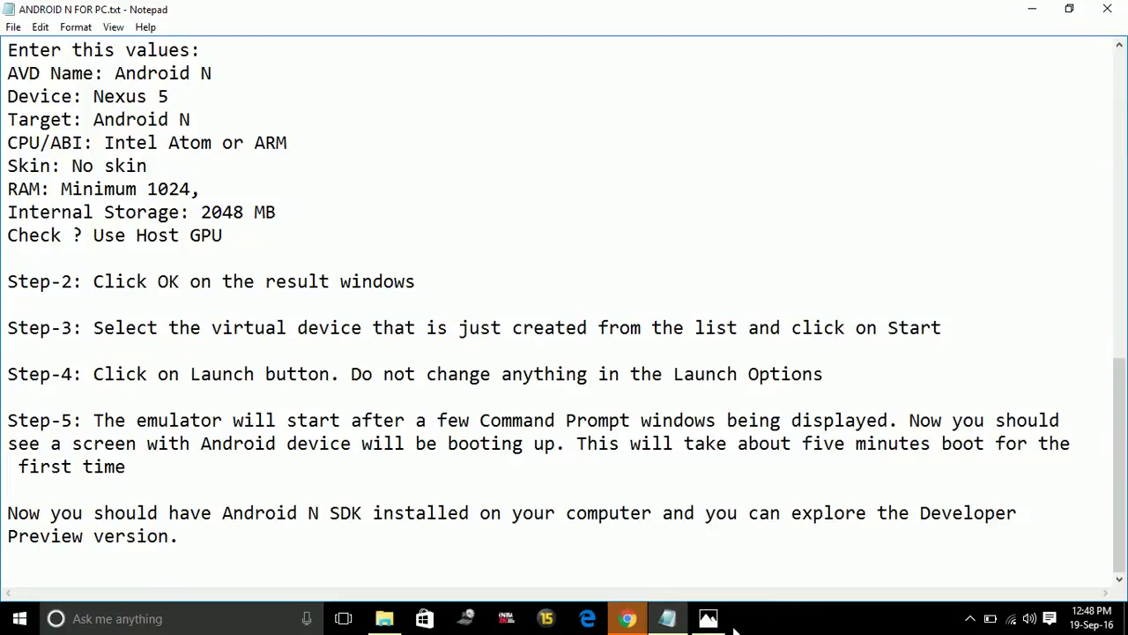
Step: Switch to Photos and view the last screenshot of the Android N emulator
click(708, 618)
key(Right)
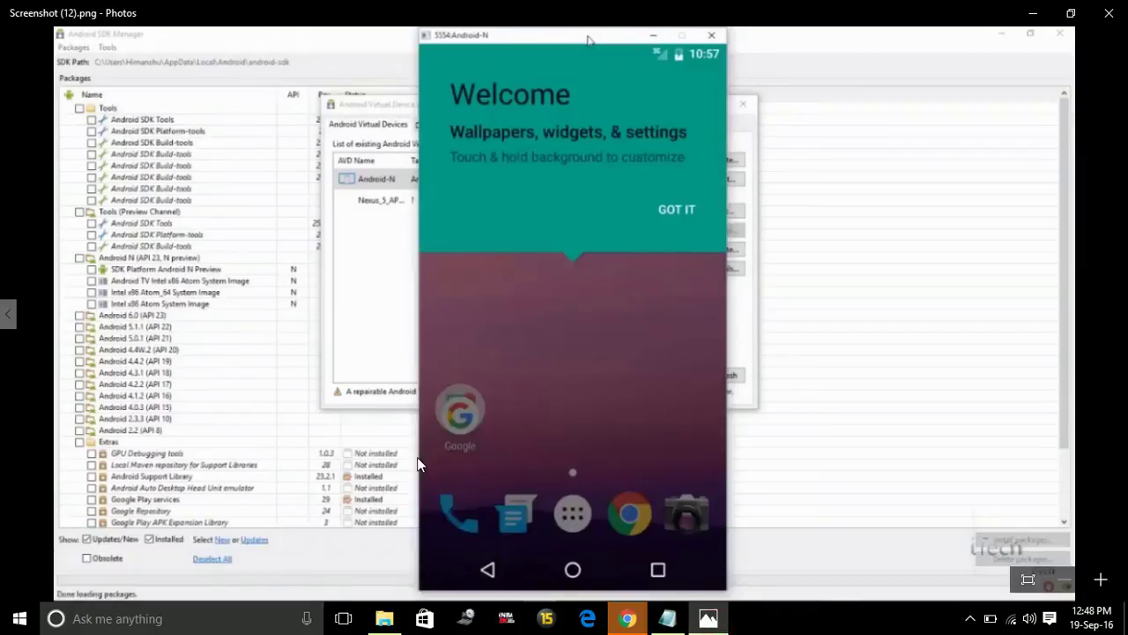